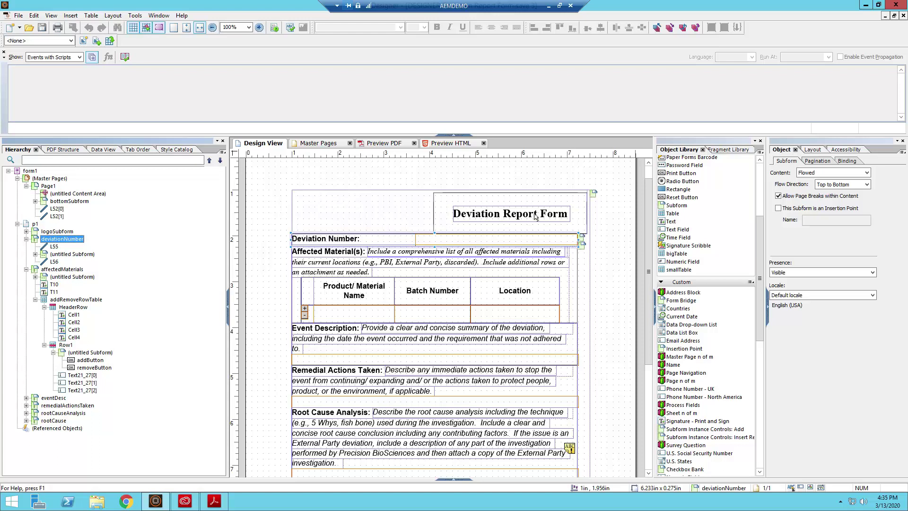
# Step: Review deviationNumber's size and margins, then expand the nested subform and inspect its divider and label
pyautogui.click(809, 149)
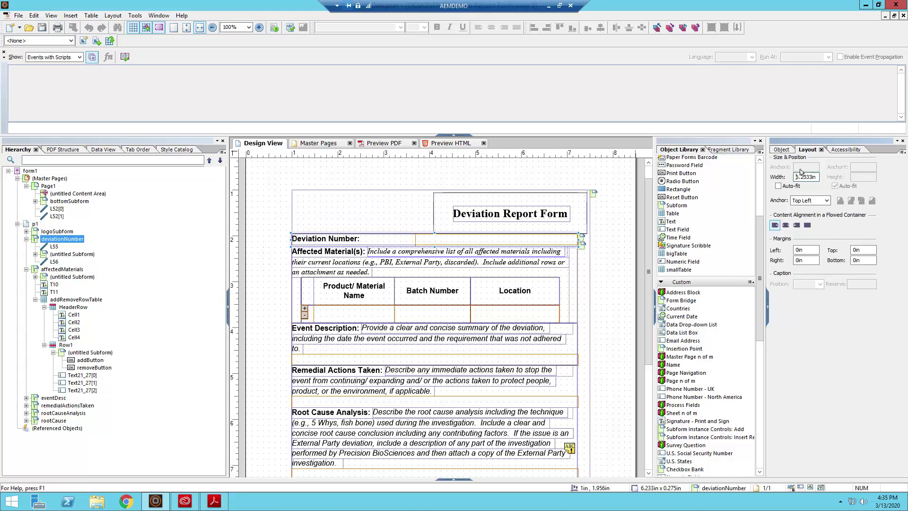
pyautogui.click(783, 152)
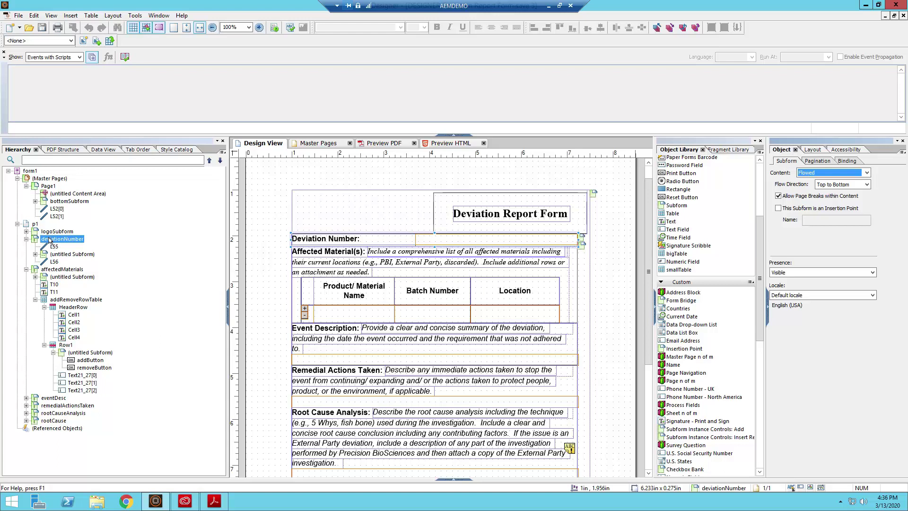
pyautogui.click(65, 253)
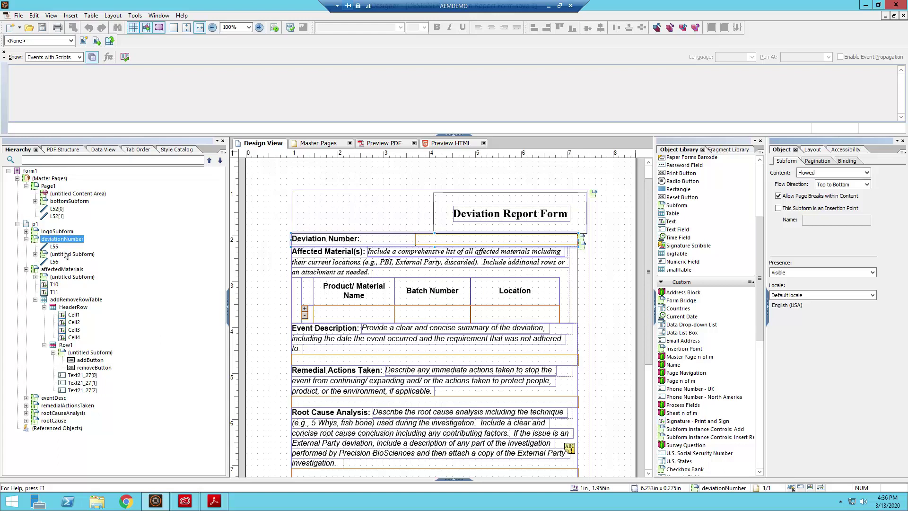
pyautogui.click(35, 254)
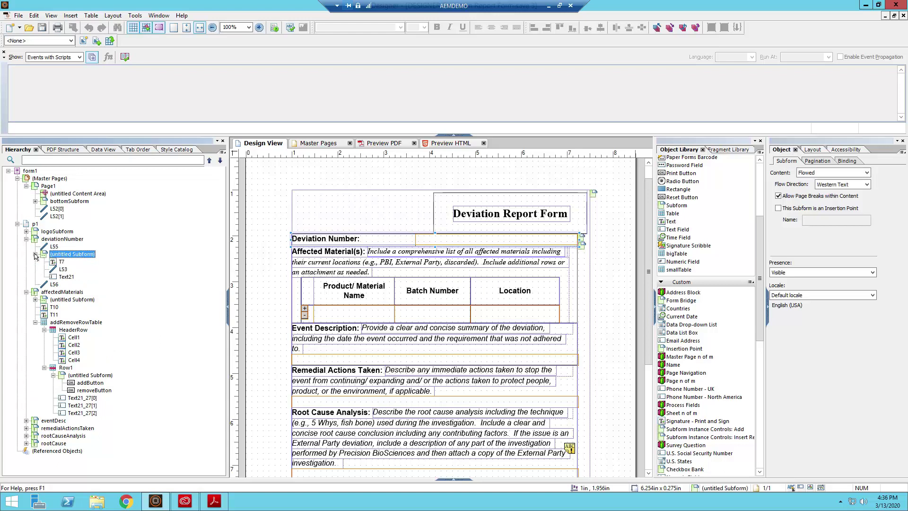
pyautogui.click(63, 269)
pyautogui.click(61, 261)
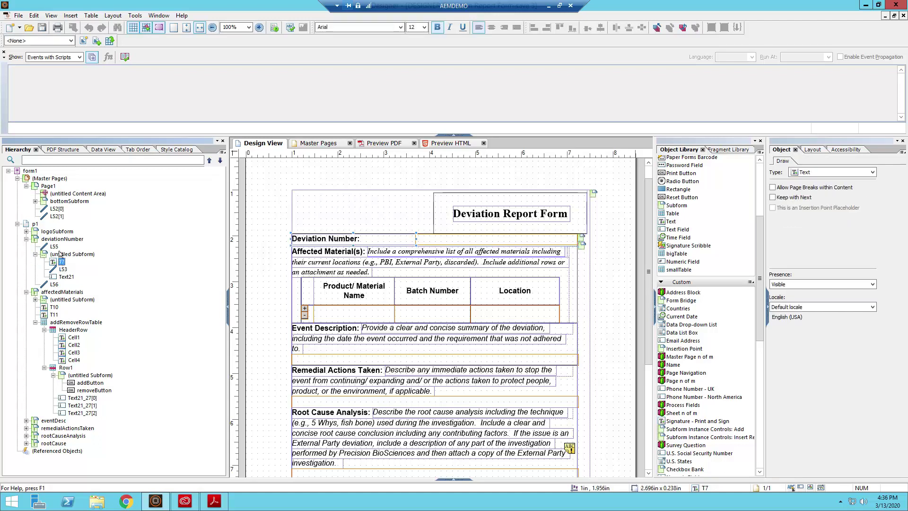
pyautogui.click(63, 254)
# Step: Check the flow directions of deviationNumber and the left-to-right nested subform, plus L53, Text21 and L56
pyautogui.click(60, 240)
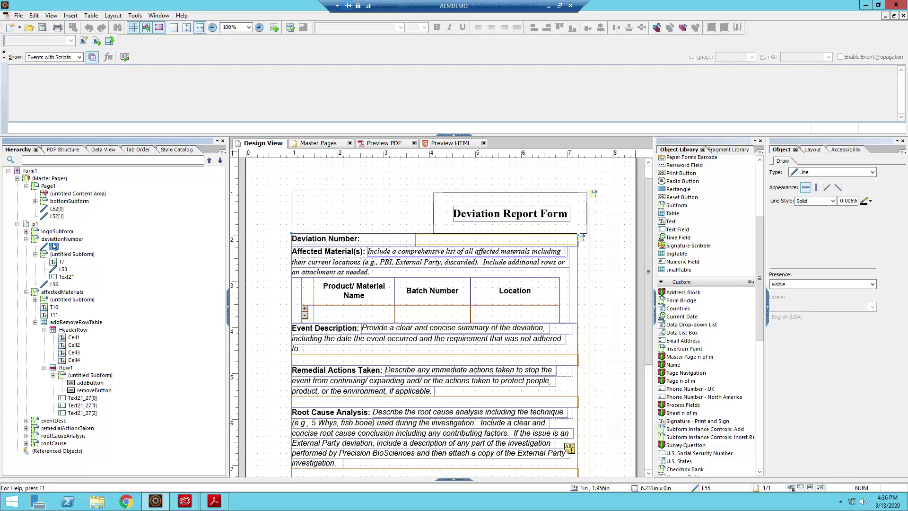
pyautogui.click(54, 255)
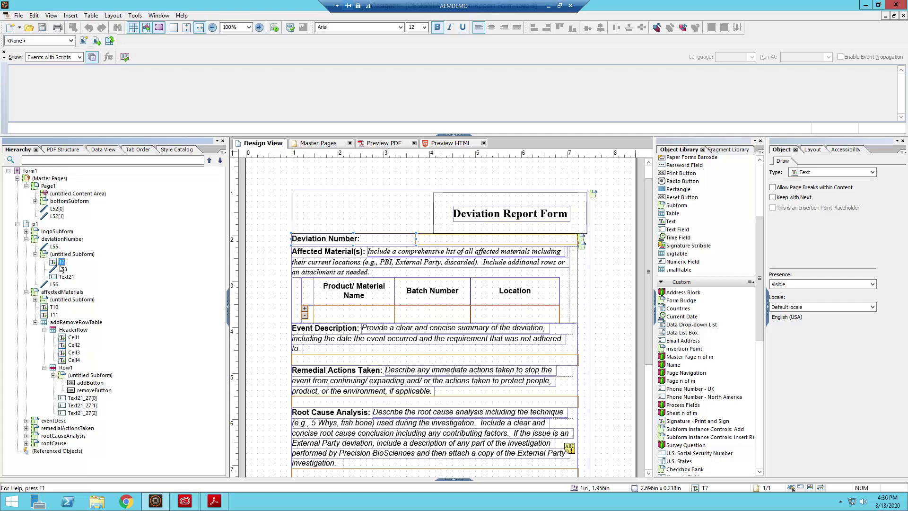
pyautogui.click(62, 269)
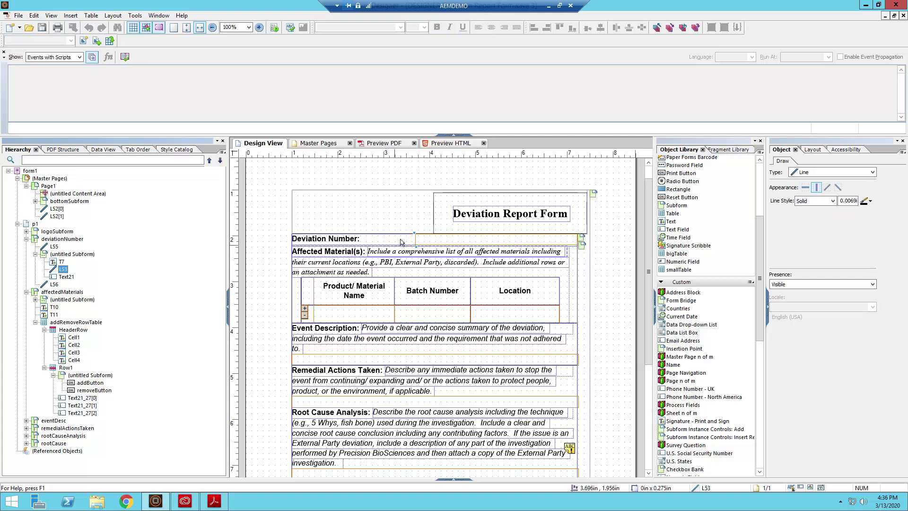
pyautogui.click(59, 278)
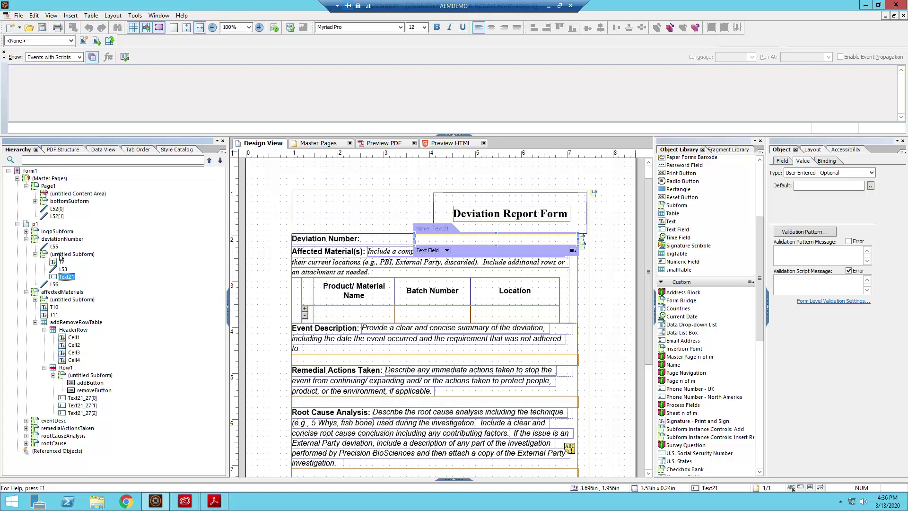
pyautogui.click(62, 255)
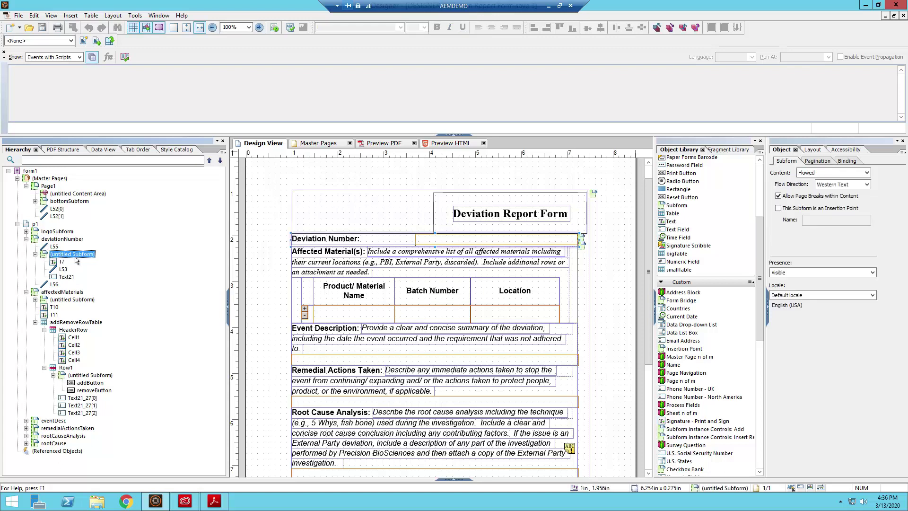
pyautogui.click(52, 284)
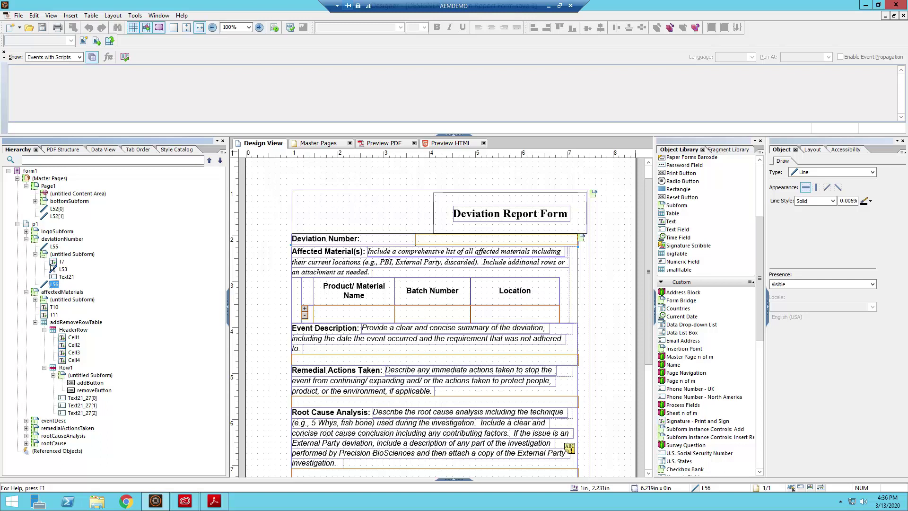
pyautogui.click(63, 254)
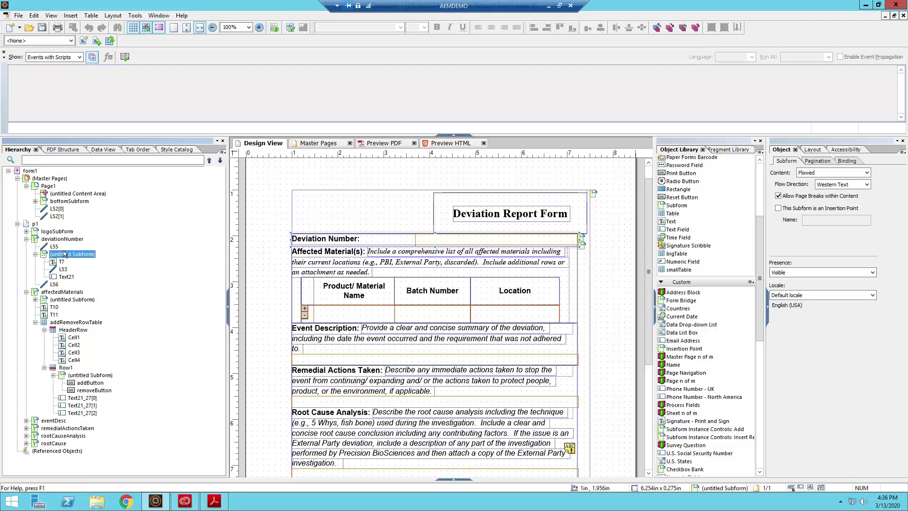
# Step: Select the label T7, text field Text21 and divider L53 together
pyautogui.click(62, 262)
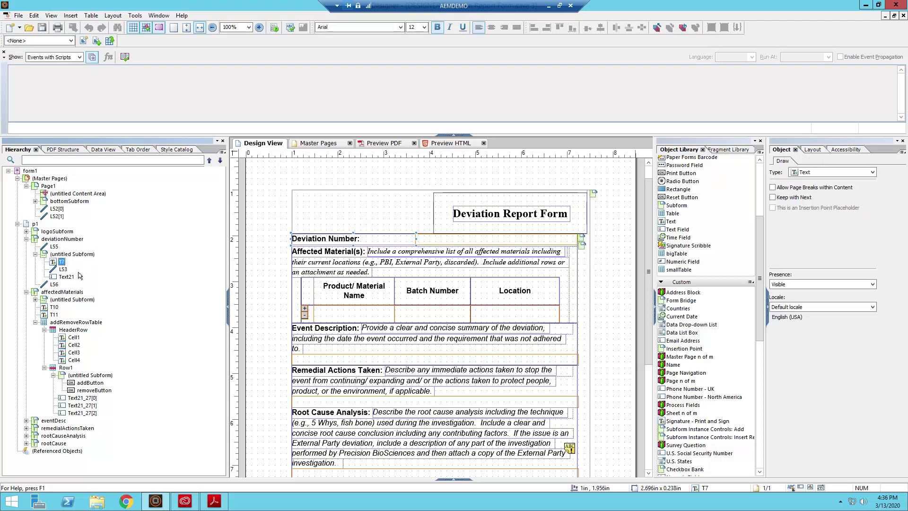
pyautogui.click(66, 278)
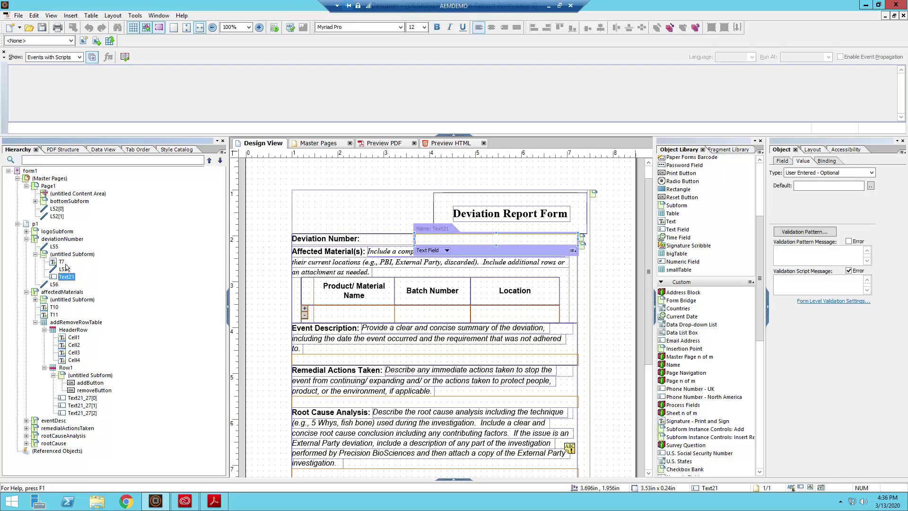
pyautogui.keyDown('ctrl'); pyautogui.click(63, 262); pyautogui.keyUp('ctrl')
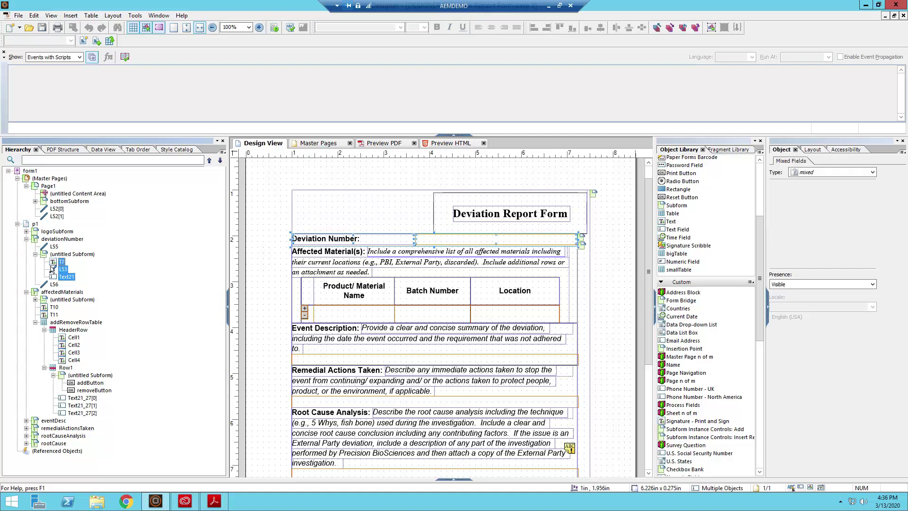
pyautogui.keyDown('ctrl'); pyautogui.click(59, 268); pyautogui.keyUp('ctrl')
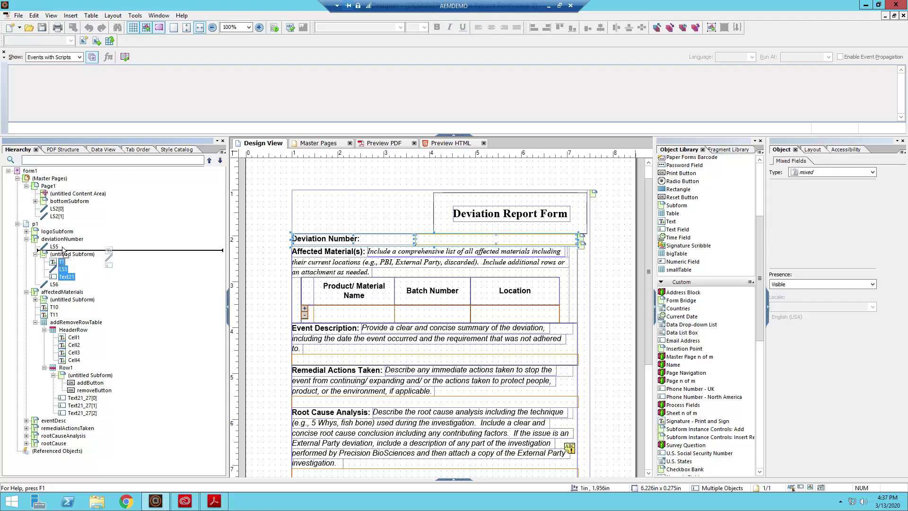
# Step: Move T7, L53 and Text21 out of the nested subform with Ctrl+G, then deselect them
pyautogui.hotkey('ctrl', 'g')
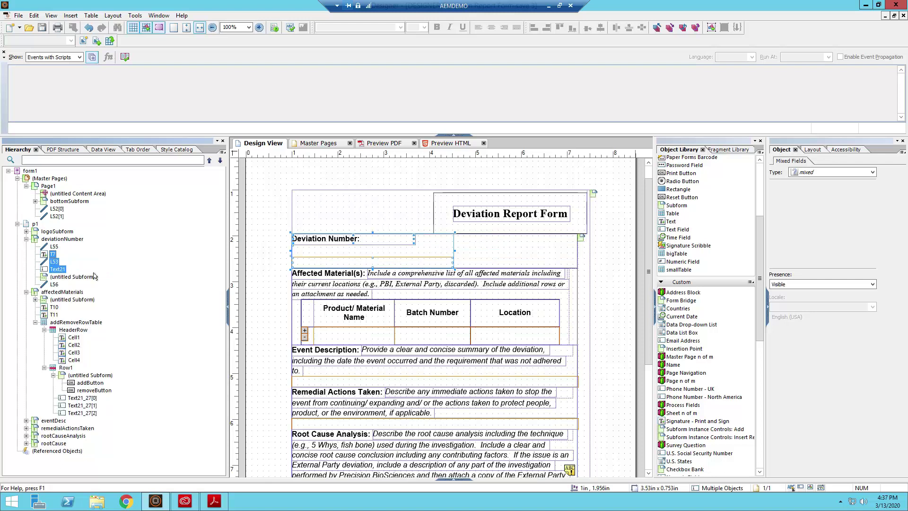
pyautogui.click(484, 249)
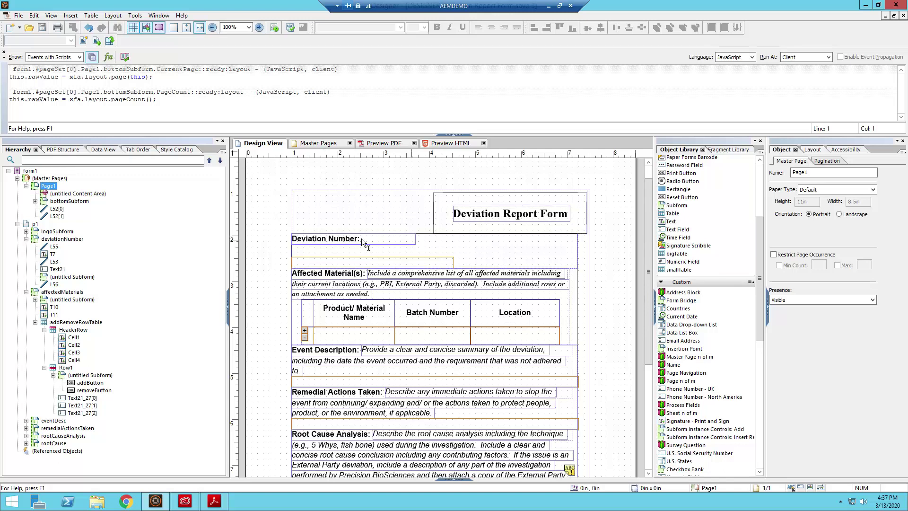
# Step: Check the divider and text field now under the label, then select the deviationNumber subform
pyautogui.click(298, 256)
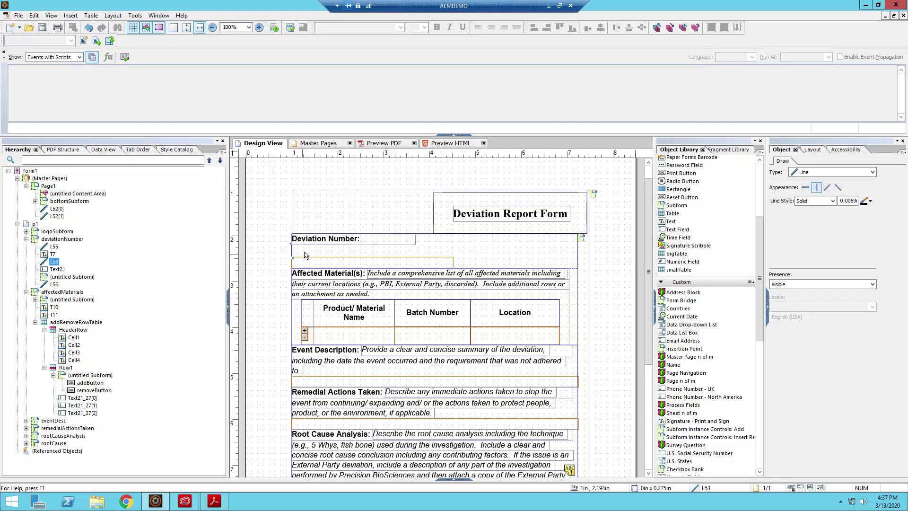
pyautogui.click(305, 260)
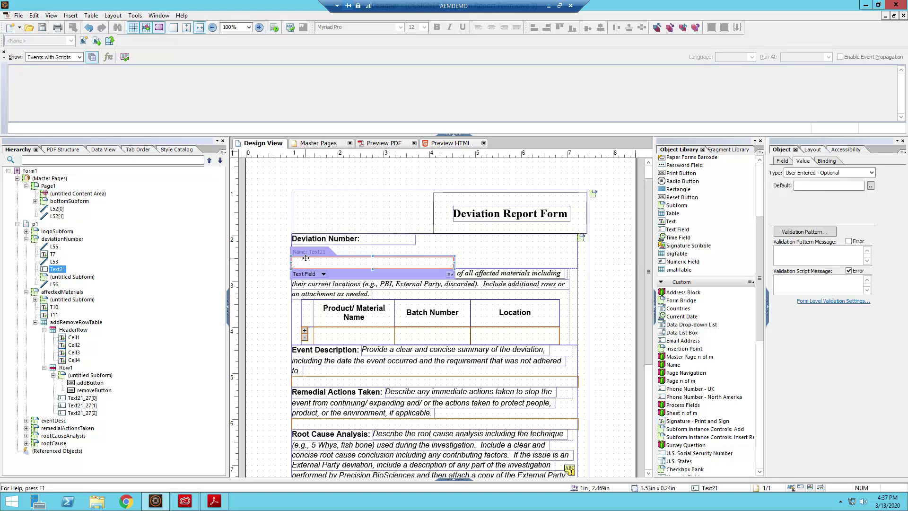
pyautogui.click(497, 267)
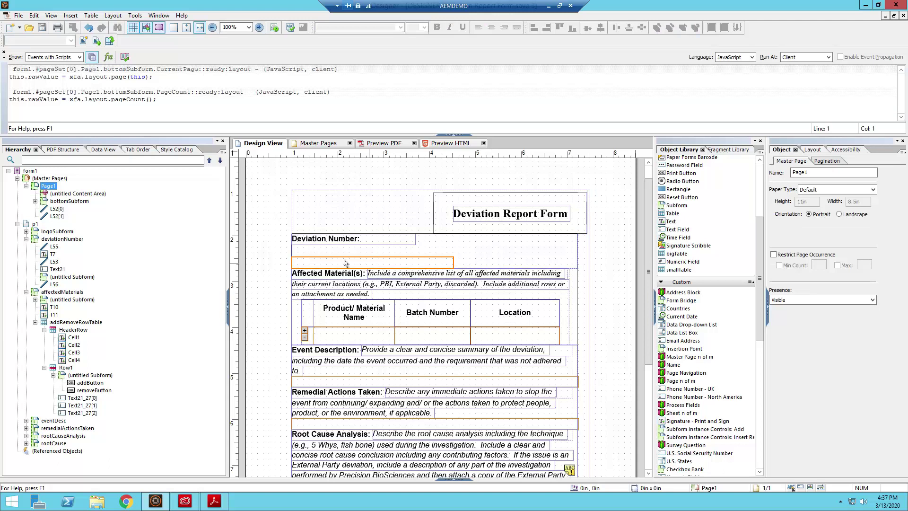
pyautogui.click(67, 239)
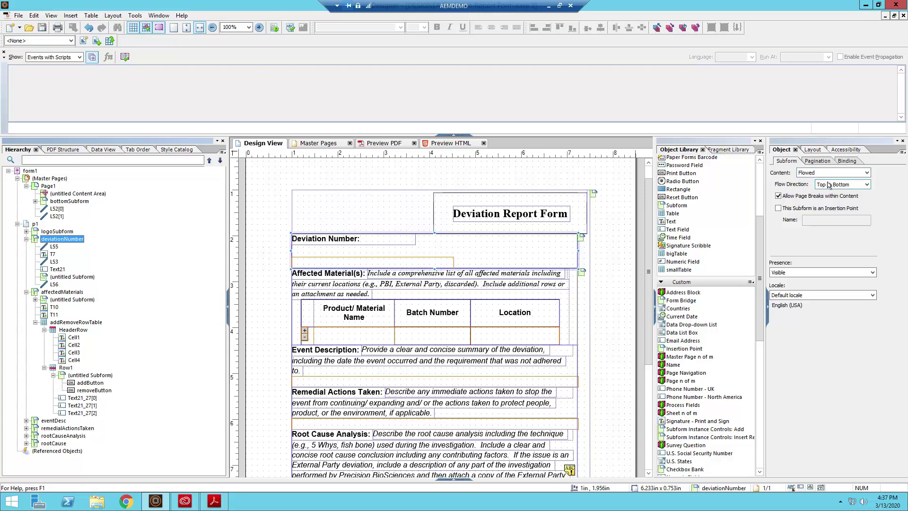
# Step: Inspect L55, T7, L53 and Text21 in turn, then select the empty untitled subform
pyautogui.click(54, 247)
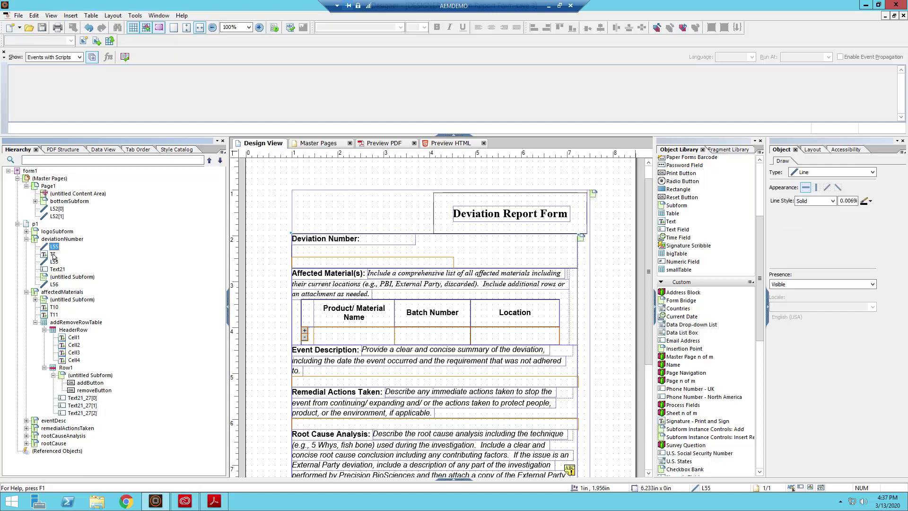
pyautogui.click(54, 254)
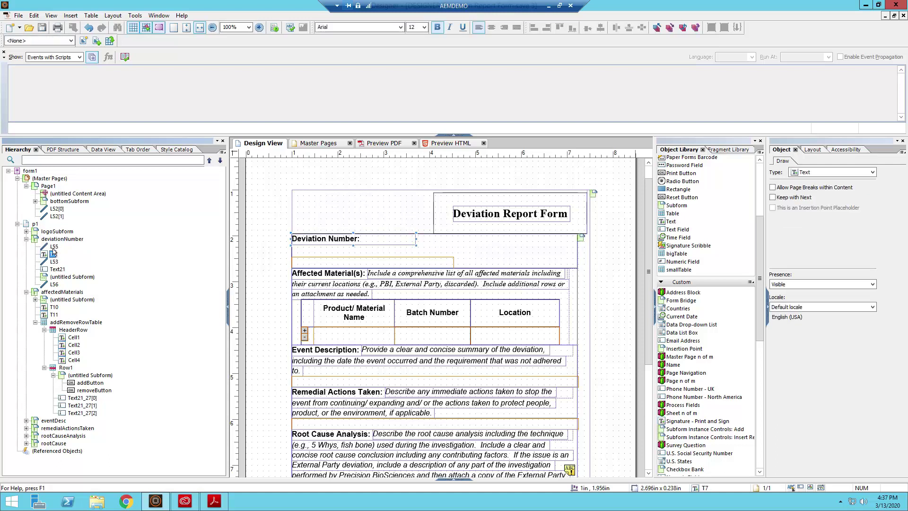
pyautogui.click(54, 261)
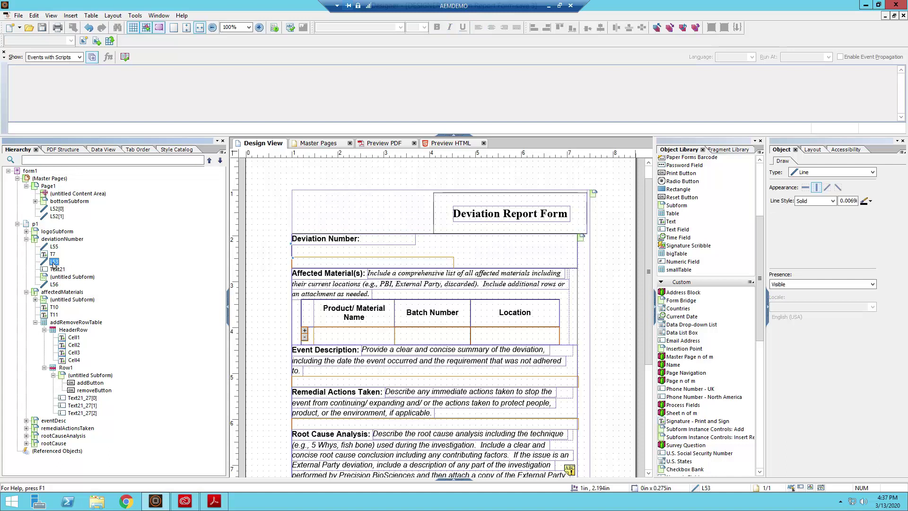
pyautogui.click(54, 269)
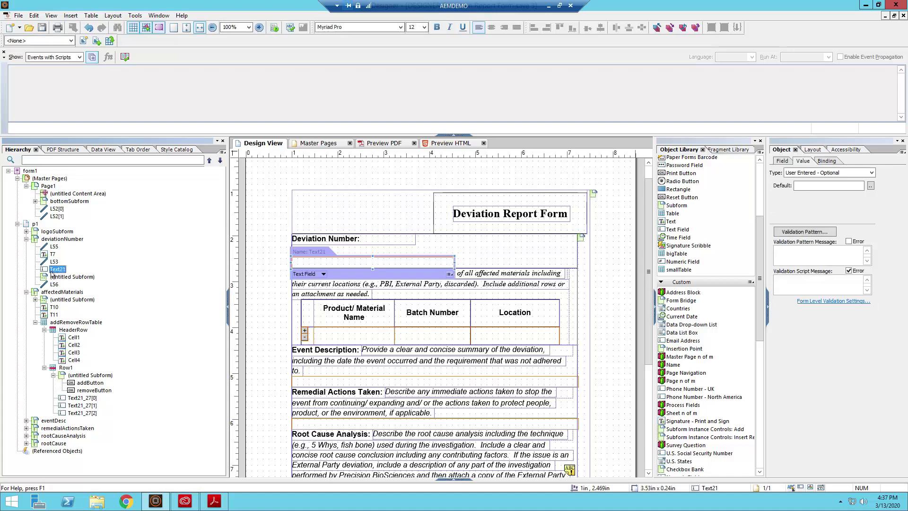
pyautogui.click(54, 261)
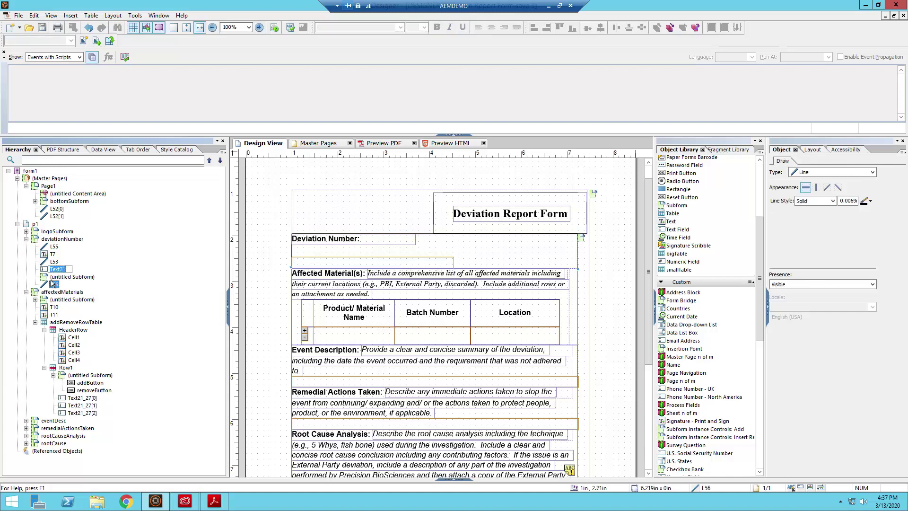
pyautogui.click(54, 247)
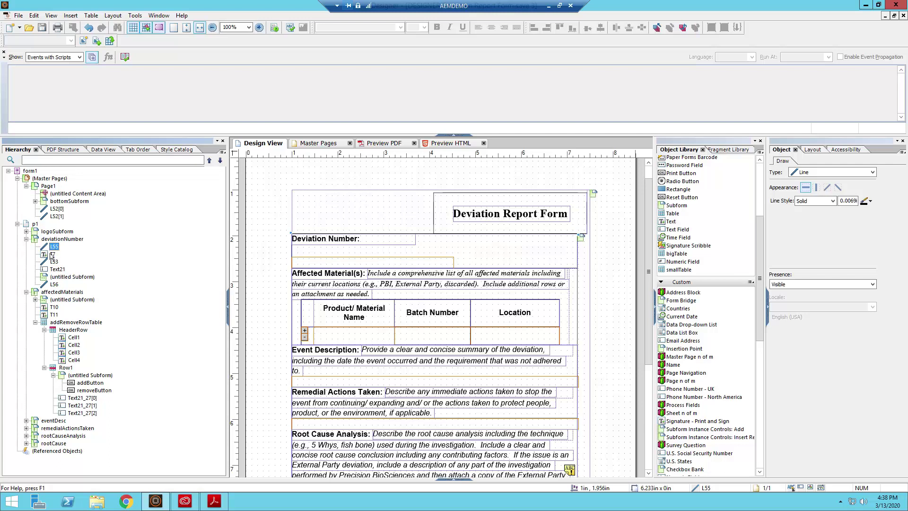
pyautogui.click(52, 255)
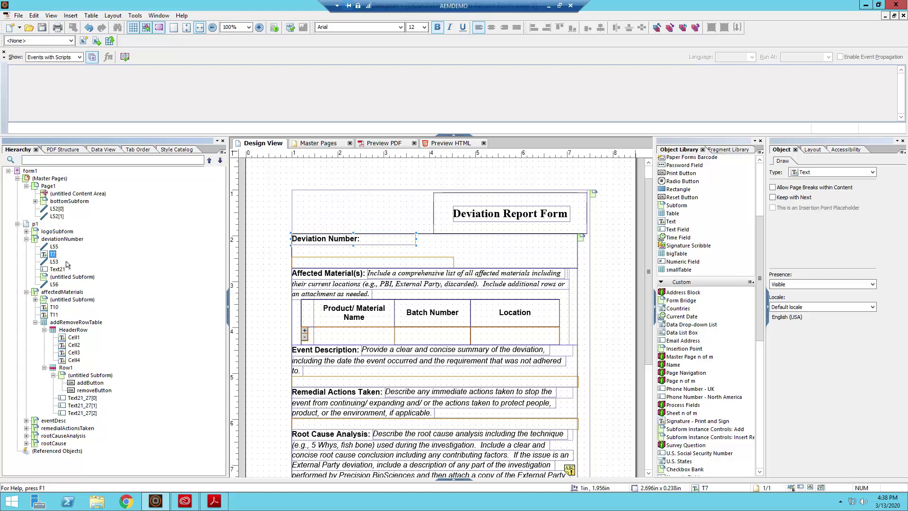
pyautogui.click(56, 277)
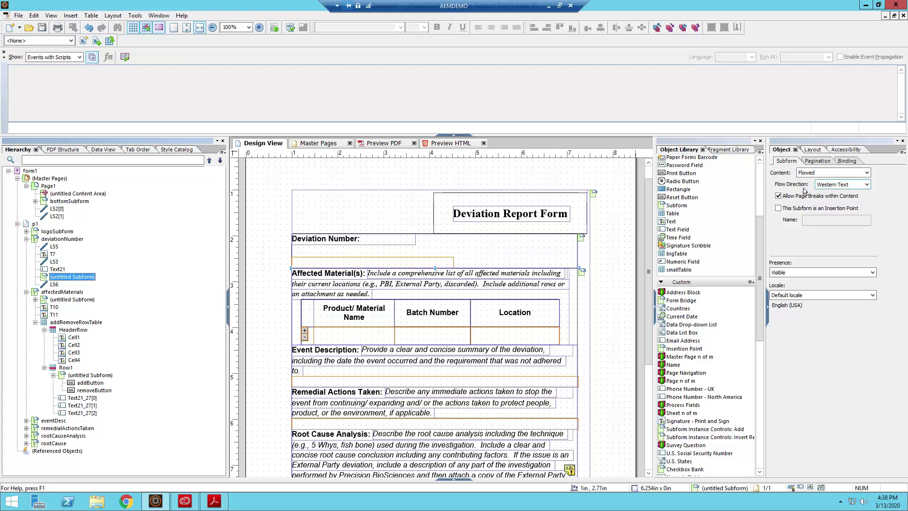
pyautogui.click(823, 187)
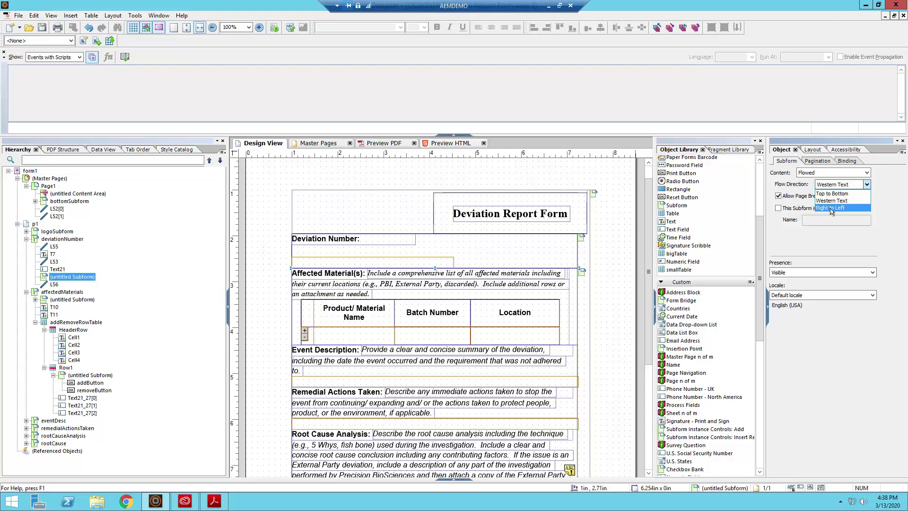
pyautogui.click(808, 242)
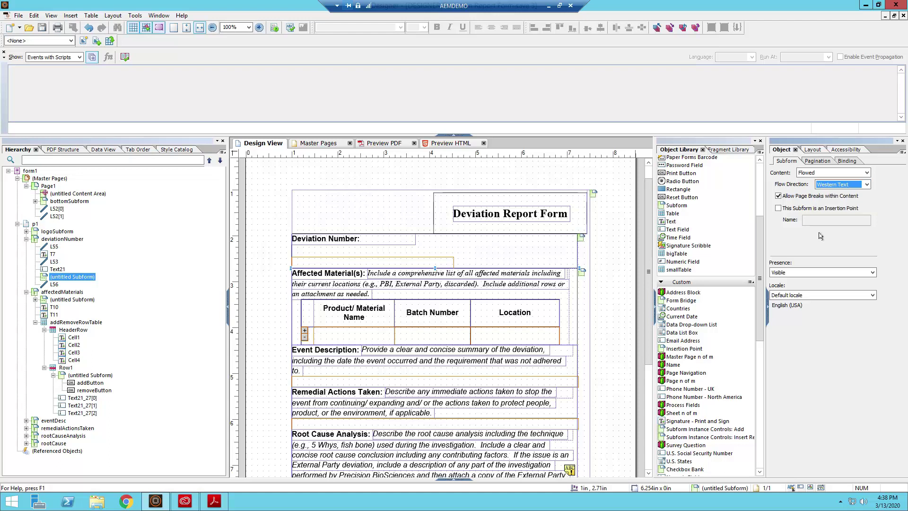
# Step: Drag T7, L53 and Text21 into the untitled subform, then select deviationNumber to verify the row
pyautogui.click(54, 254)
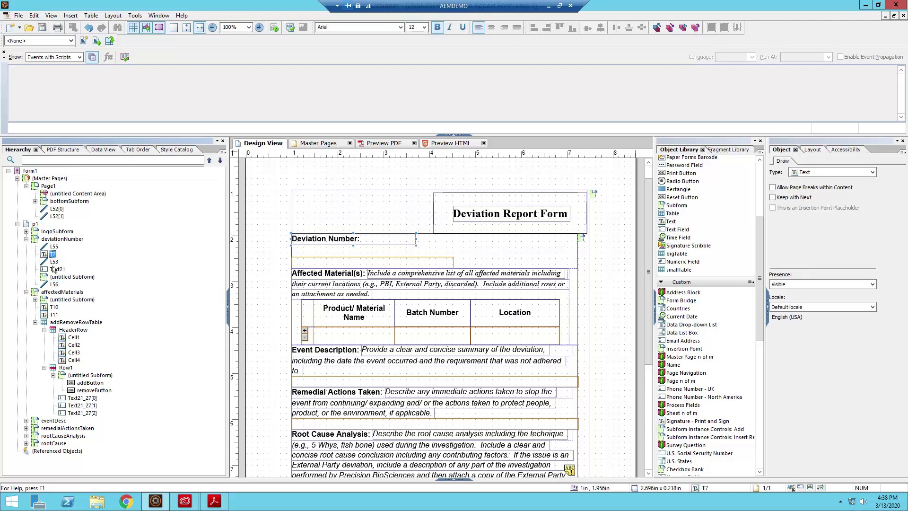
pyautogui.keyDown('shift'); pyautogui.click(54, 269); pyautogui.keyUp('shift')
pyautogui.moveTo(54, 269); pyautogui.dragTo(59, 277)
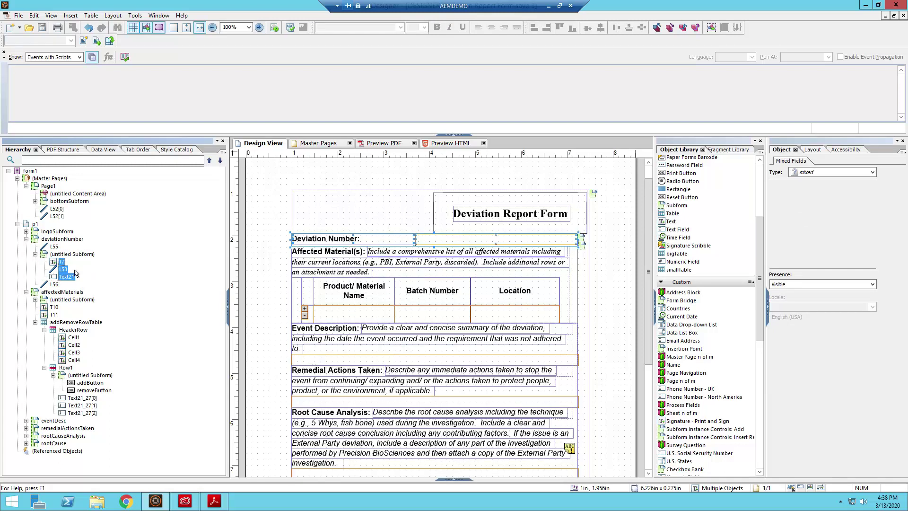
pyautogui.click(74, 241)
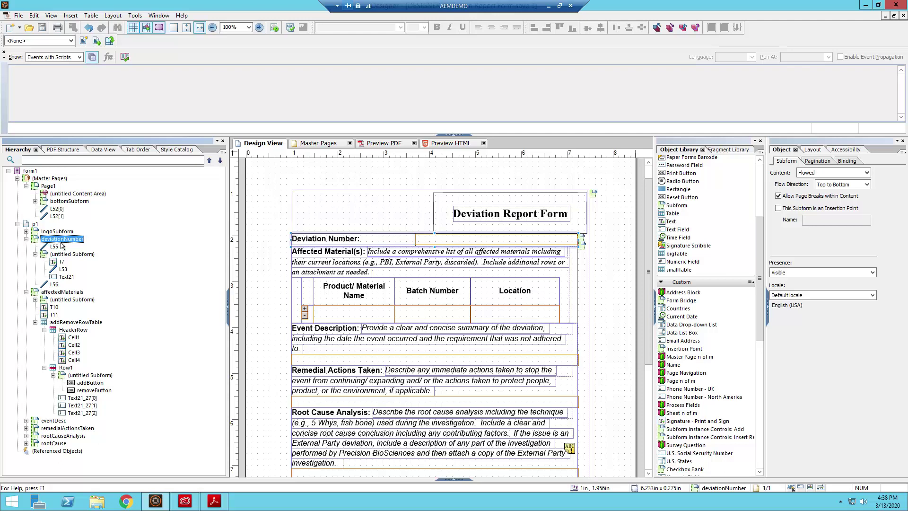
pyautogui.click(55, 247)
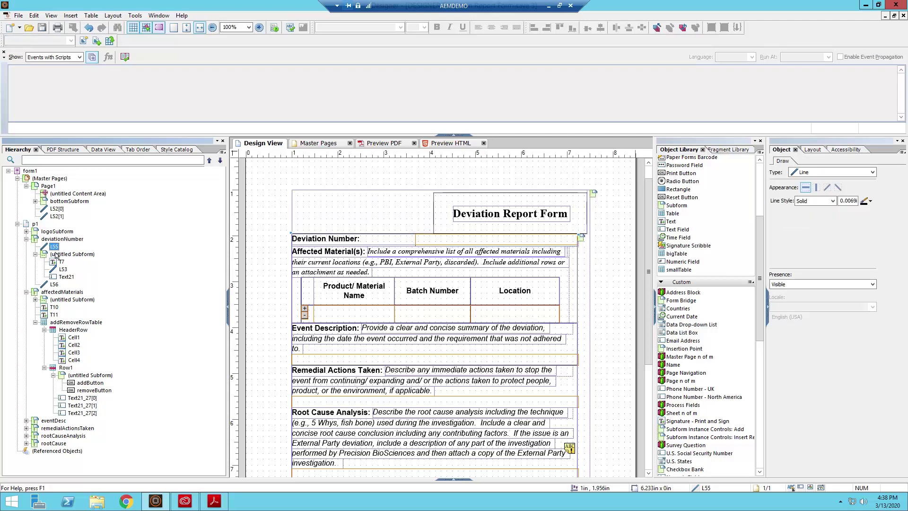
pyautogui.click(55, 254)
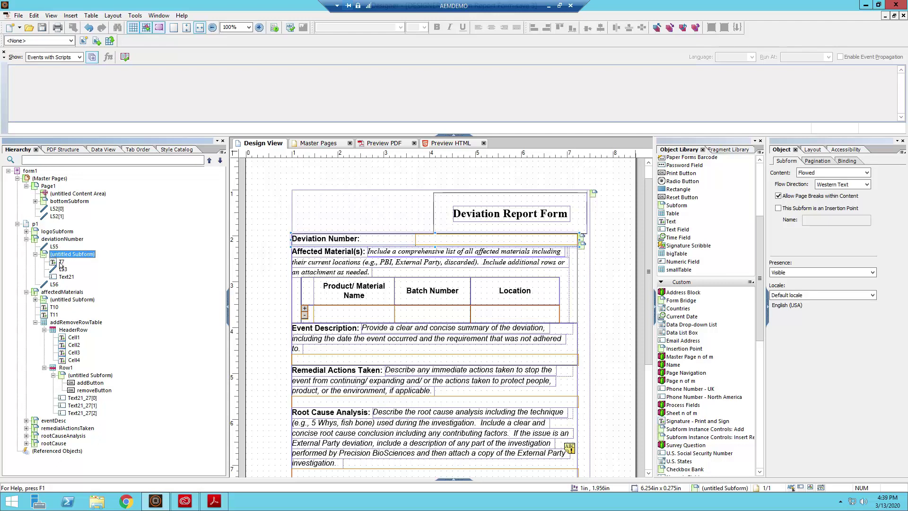
pyautogui.click(61, 268)
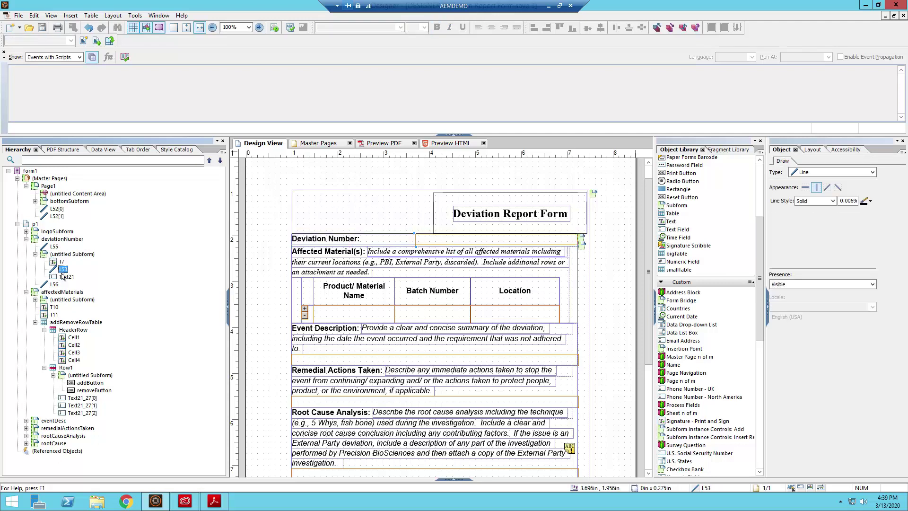
pyautogui.click(63, 276)
pyautogui.click(62, 261)
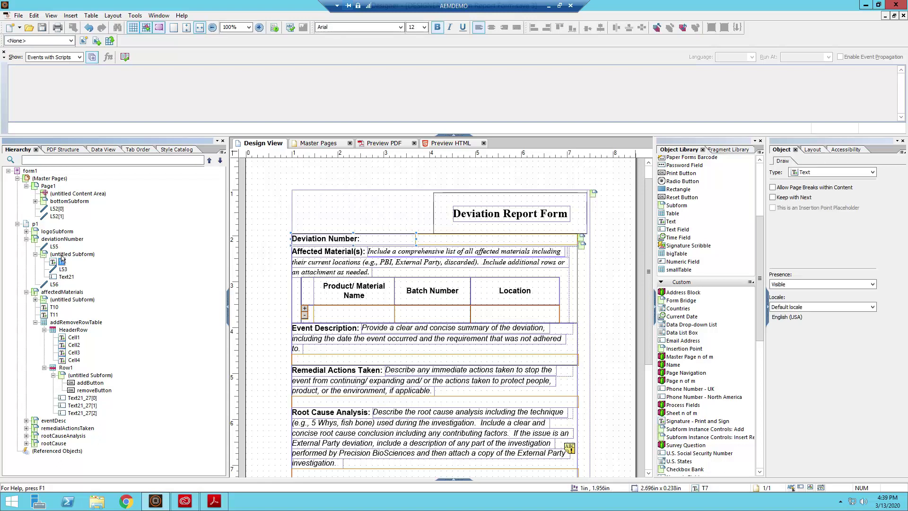
pyautogui.click(62, 255)
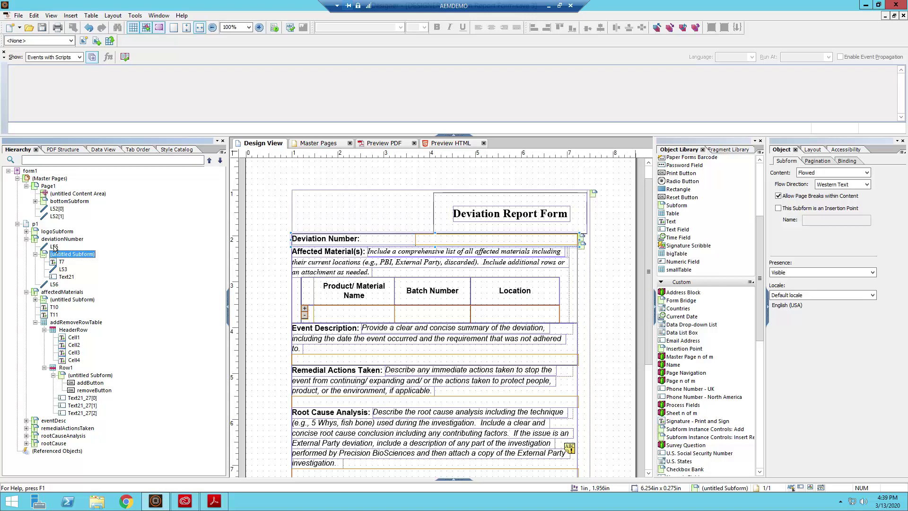
pyautogui.click(54, 284)
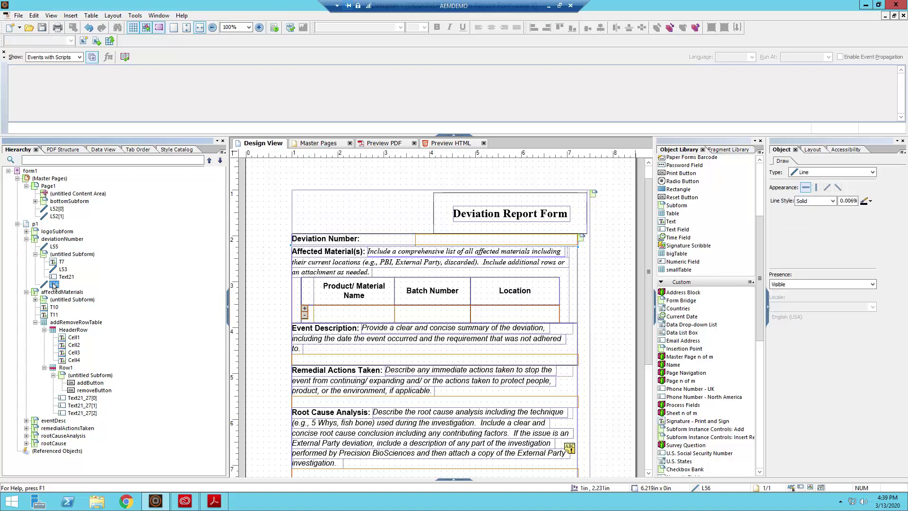